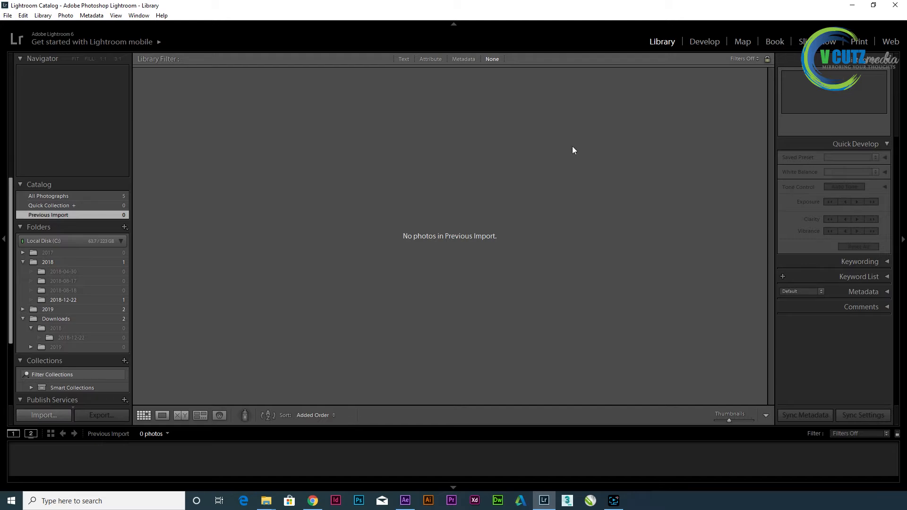
Start a photo import with the lightroom folder inside Downloads on Local Disk (C:) as the source.
{"action": "left_click", "coordinate": [52, 414]}
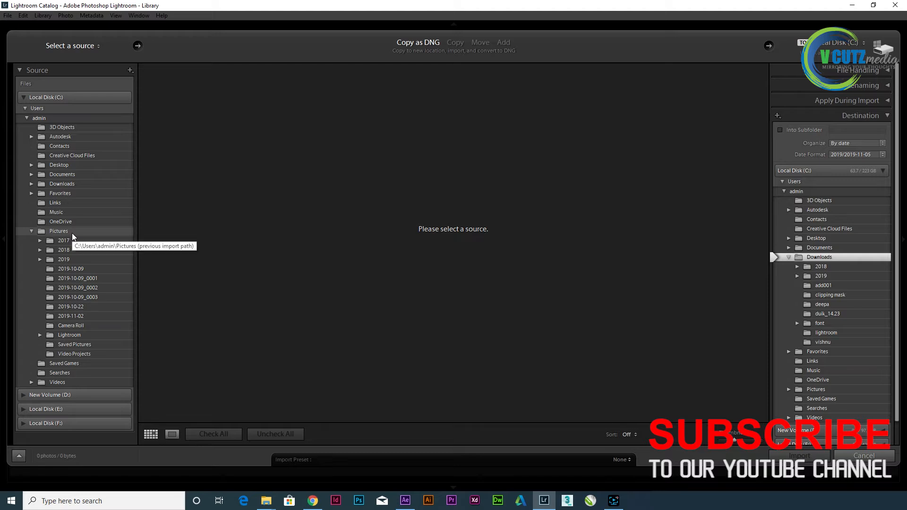
{"action": "left_click", "coordinate": [66, 335]}
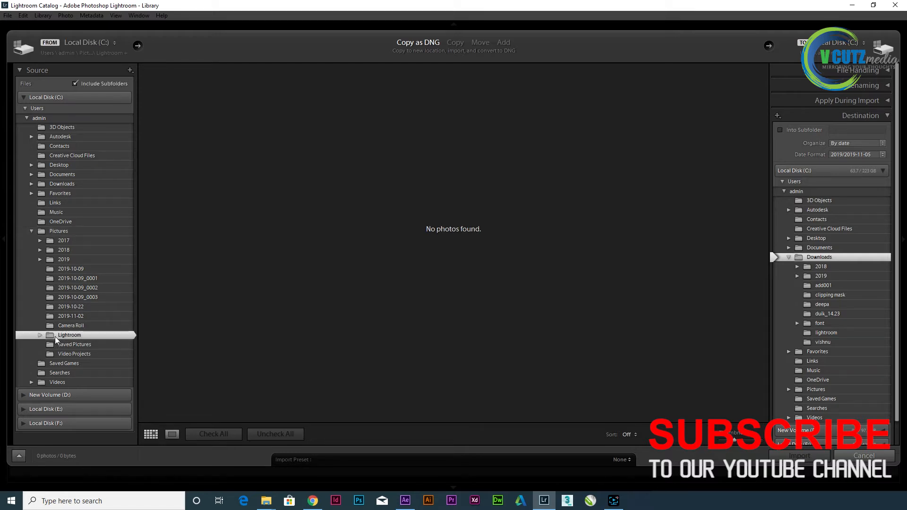
{"action": "left_click", "coordinate": [60, 336], "text": "ctrl"}
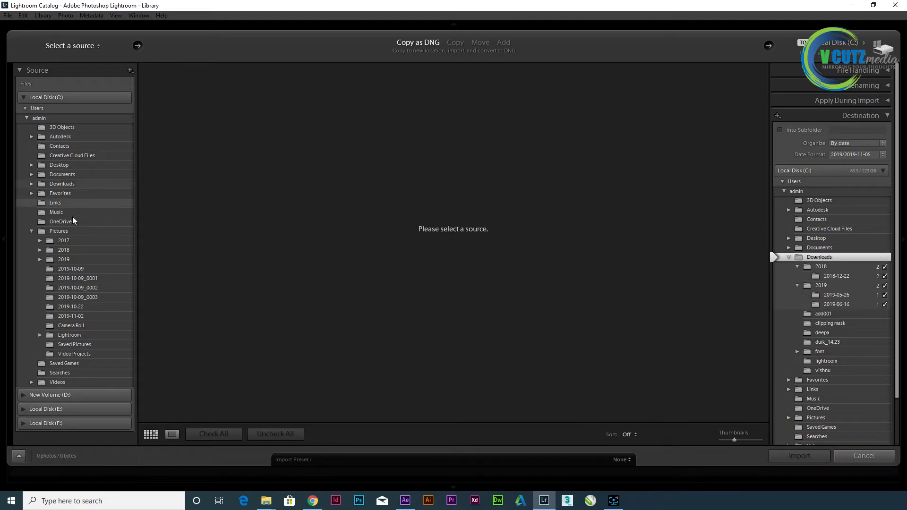
{"action": "left_click", "coordinate": [38, 184]}
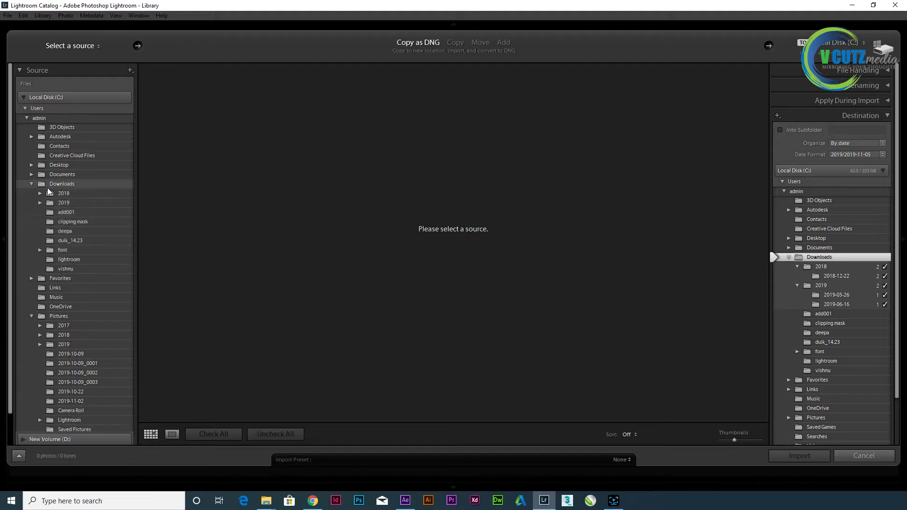
{"action": "left_click", "coordinate": [71, 259]}
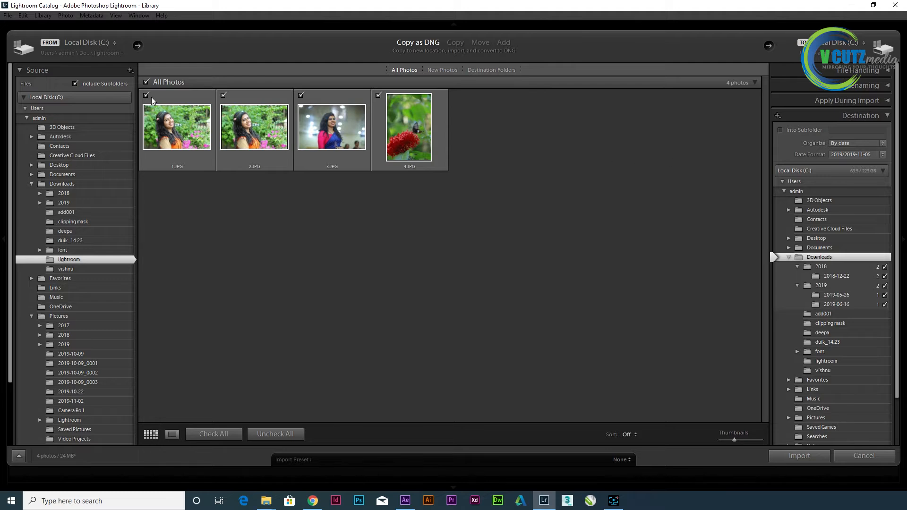
Check 1.JPG, 2.JPG, 3.JPG and 4.JPG individually, import them, and dismiss the DNG conversion notice.
{"action": "left_click", "coordinate": [147, 82]}
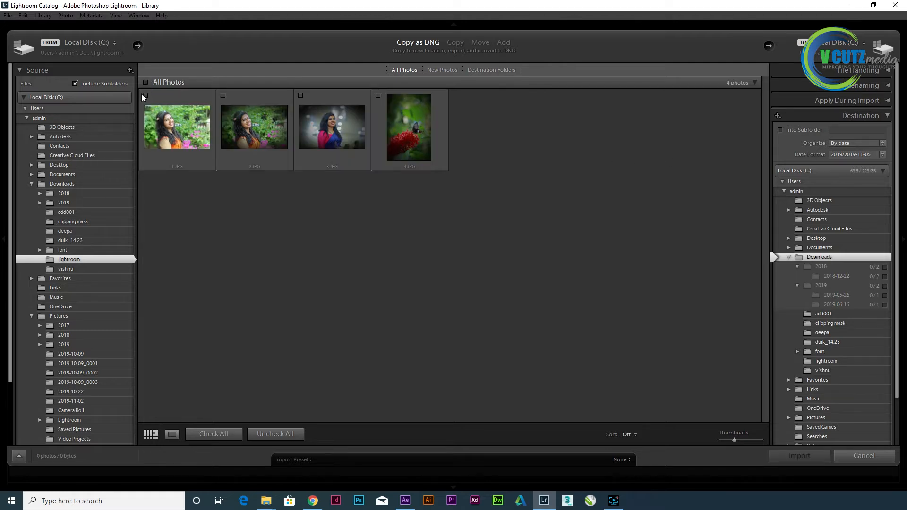
{"action": "left_click", "coordinate": [145, 95]}
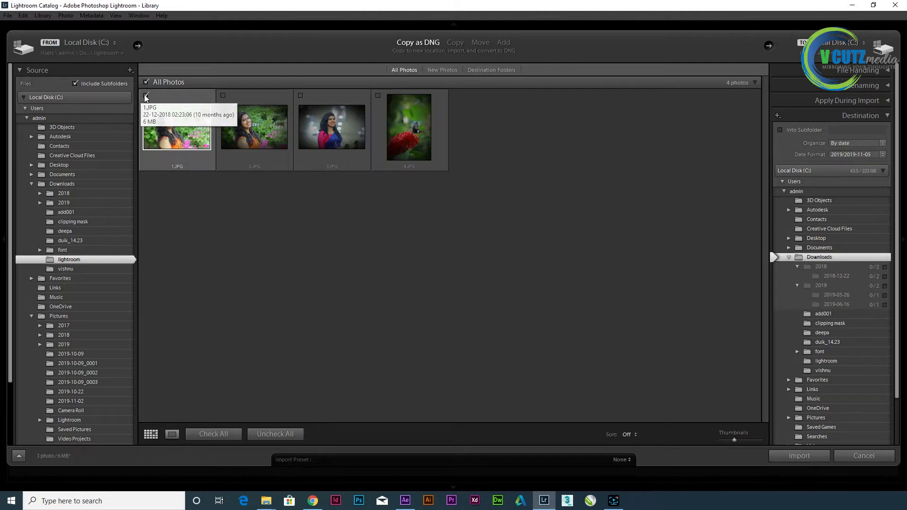
{"action": "left_click", "coordinate": [223, 96]}
{"action": "left_click", "coordinate": [300, 95]}
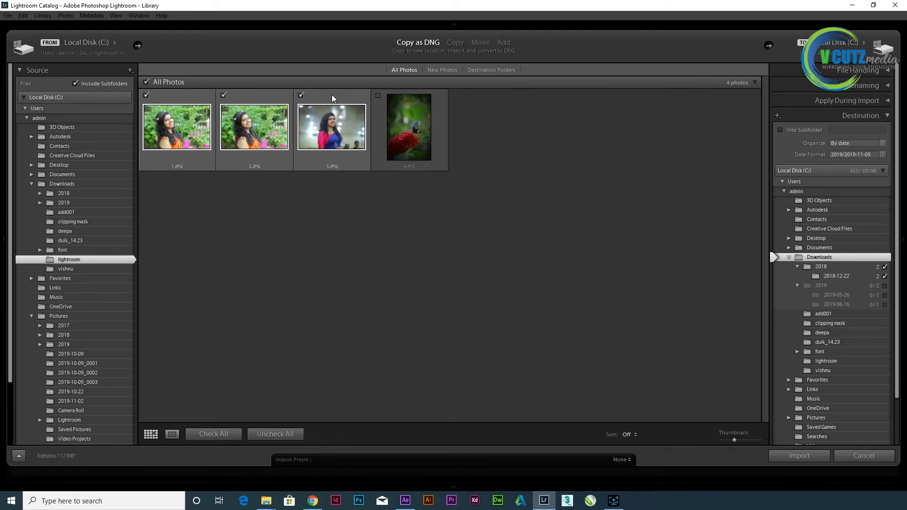
{"action": "left_click", "coordinate": [378, 96]}
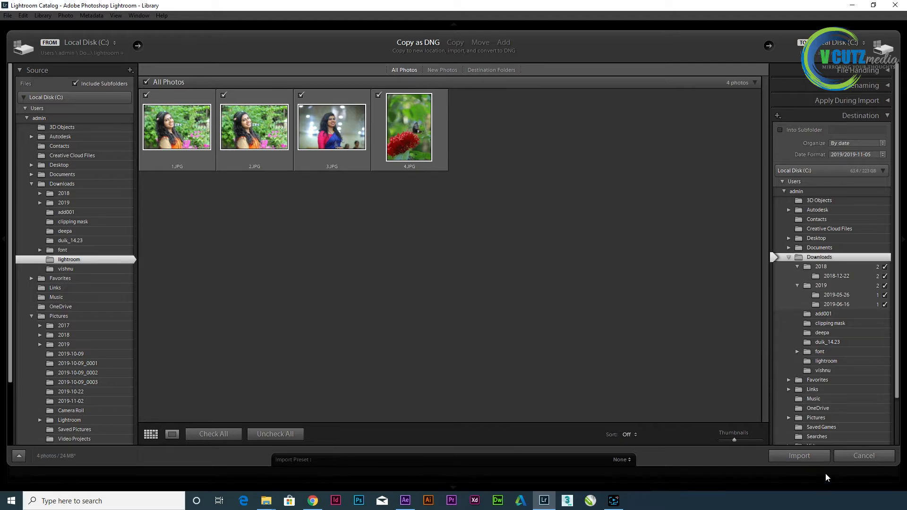
{"action": "left_click", "coordinate": [811, 458]}
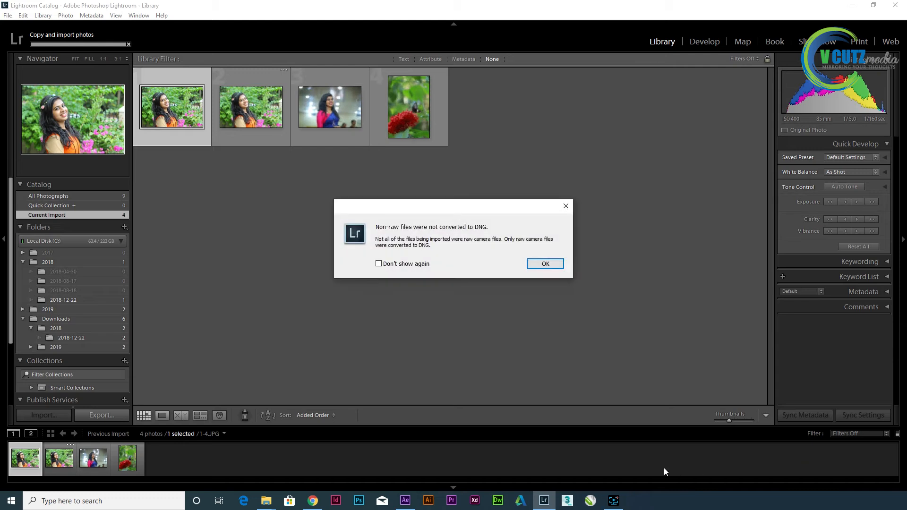
{"action": "left_click", "coordinate": [548, 263]}
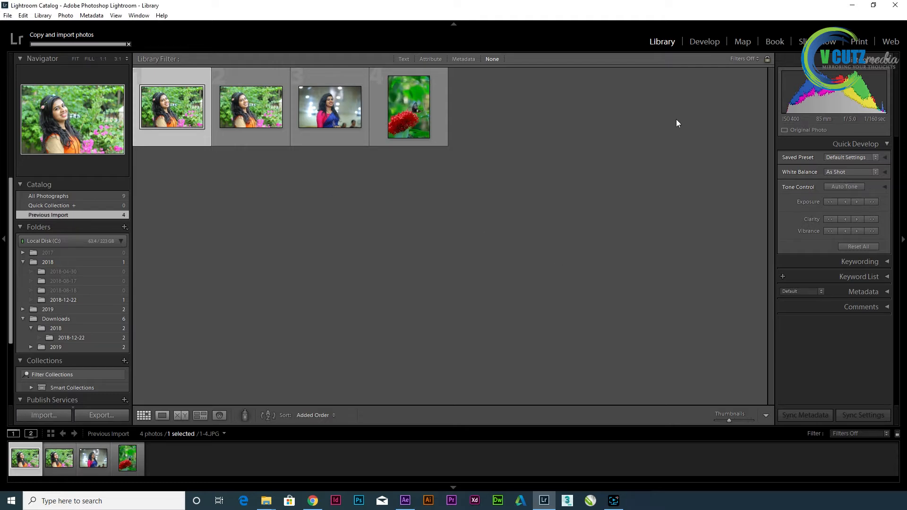
Open the first imported portrait, the woman in the orange dress, in the Develop module.
{"action": "left_click", "coordinate": [708, 43]}
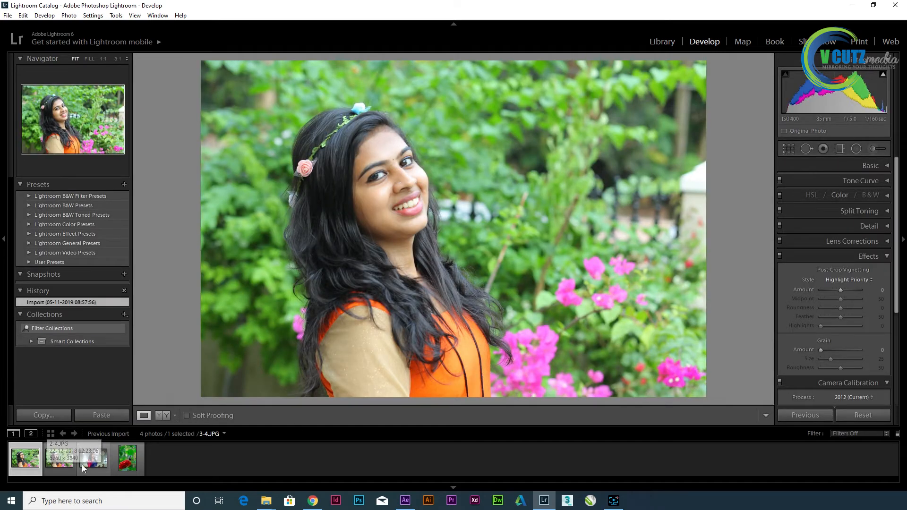
{"action": "left_click", "coordinate": [128, 458]}
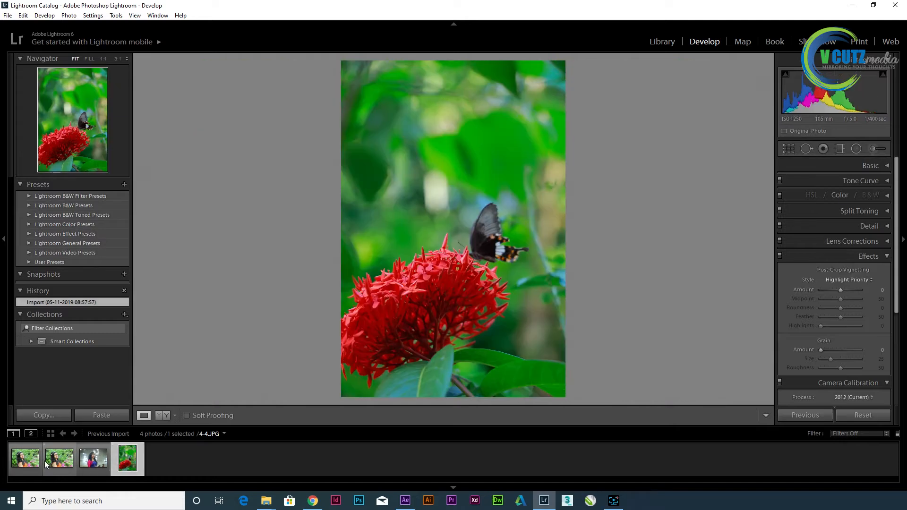
{"action": "left_click", "coordinate": [29, 461]}
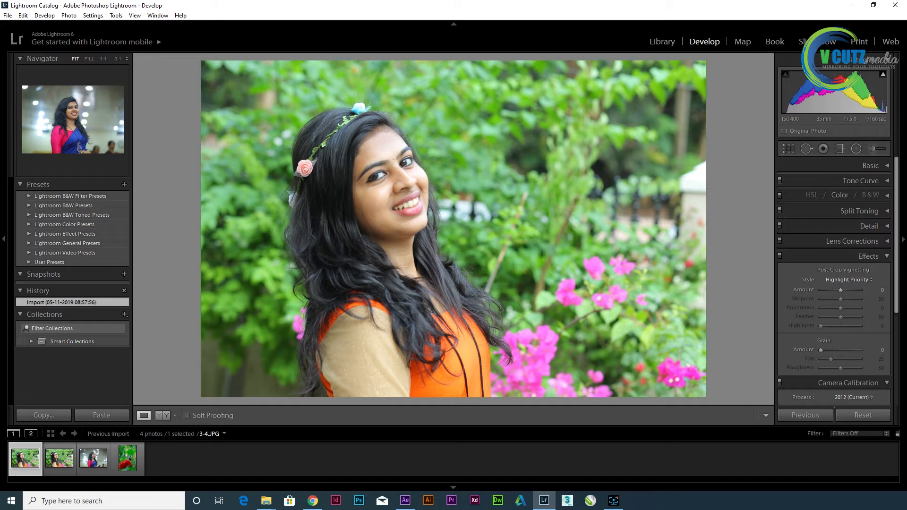
Set a custom white balance by sampling the dark hair below the headband with the White Balance Selector.
{"action": "left_click", "coordinate": [887, 167]}
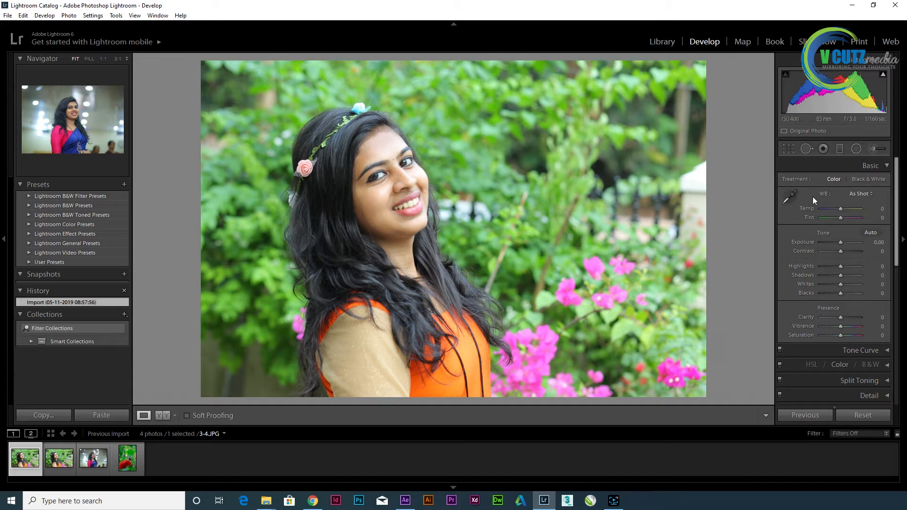
{"action": "left_click", "coordinate": [790, 194]}
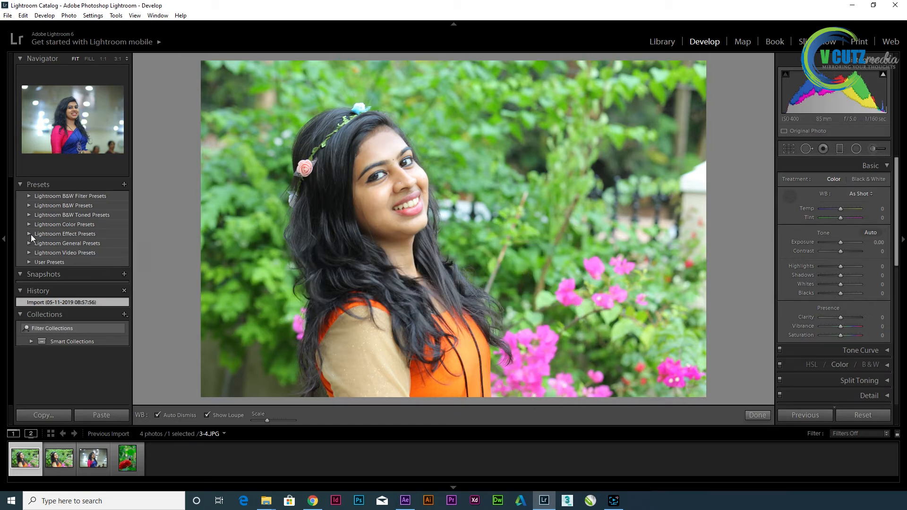
{"action": "left_click", "coordinate": [350, 146]}
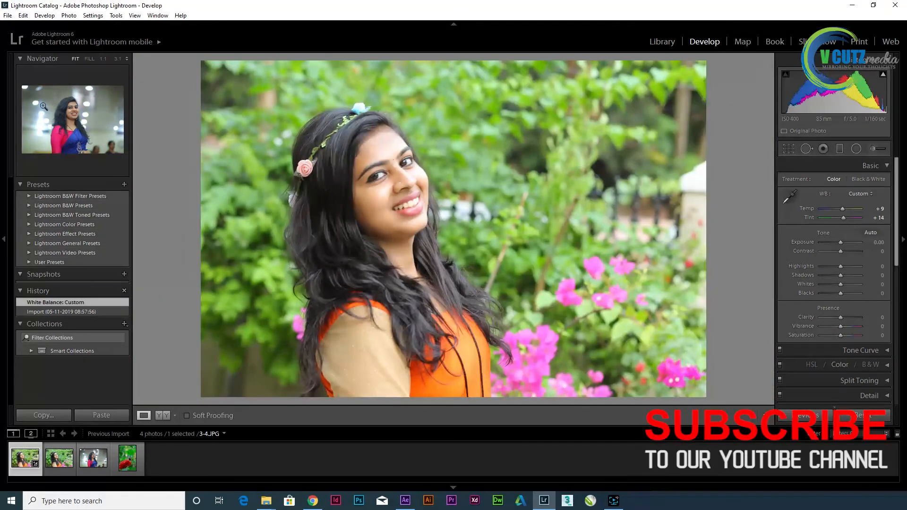
Inspect the portrait at 1:1 and compare its before and after versions side by side, then return to the single-photo view.
{"action": "left_click_drag", "start_coordinate": [79, 122], "coordinate": [51, 120]}
{"action": "left_click", "coordinate": [20, 58]}
{"action": "left_click", "coordinate": [20, 58]}
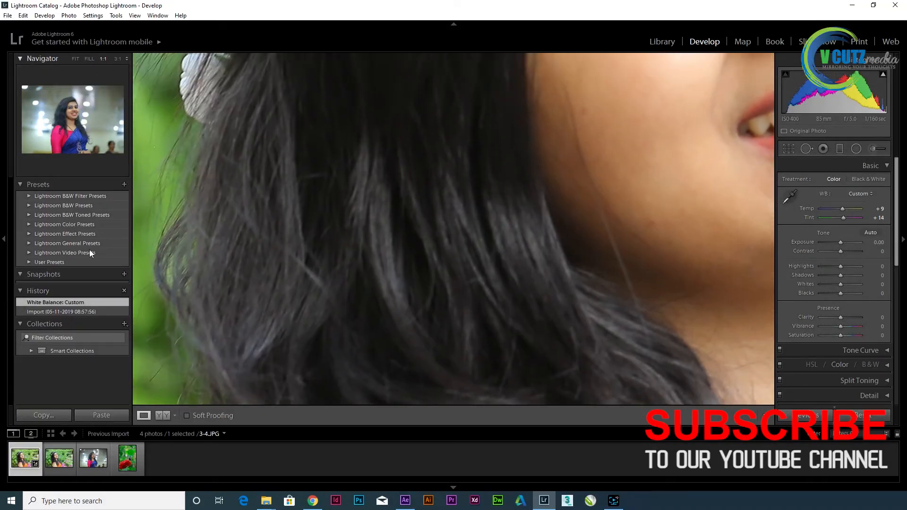
{"action": "left_click", "coordinate": [87, 462]}
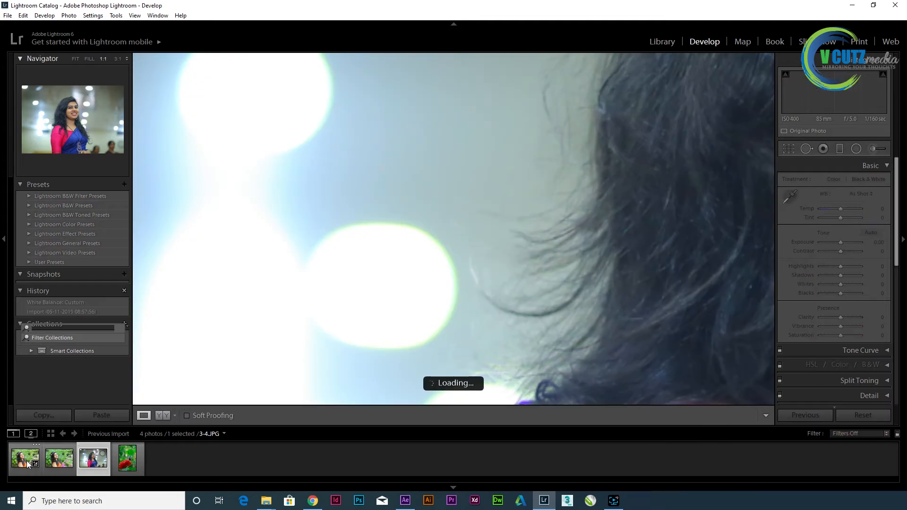
{"action": "left_click", "coordinate": [23, 459]}
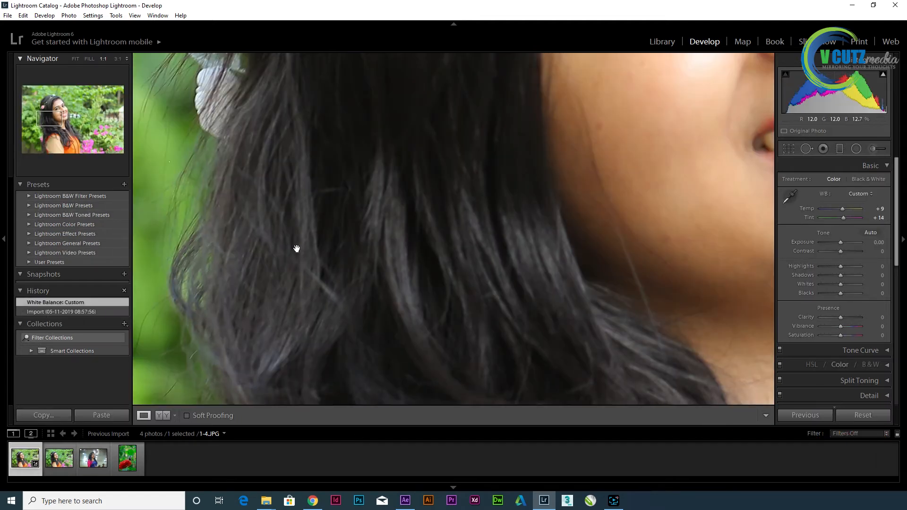
{"action": "left_click", "coordinate": [506, 186]}
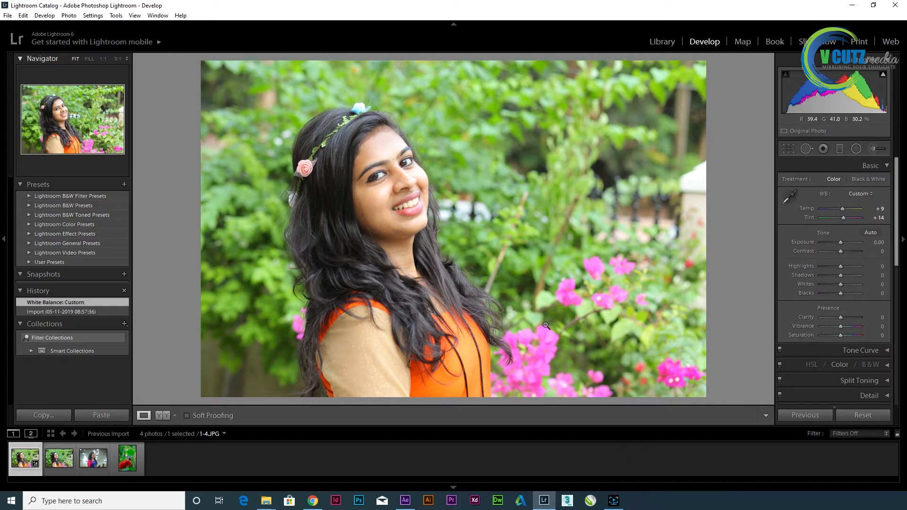
{"action": "left_click", "coordinate": [159, 415]}
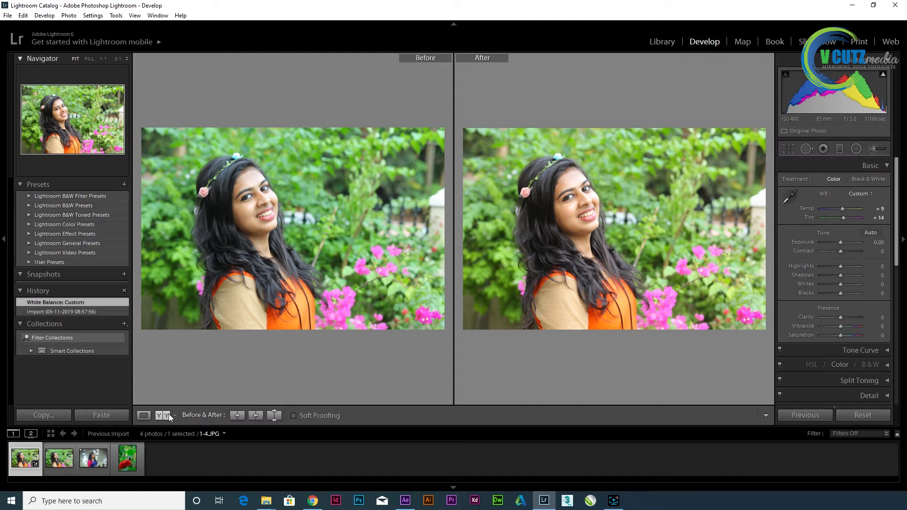
{"action": "left_click", "coordinate": [144, 415]}
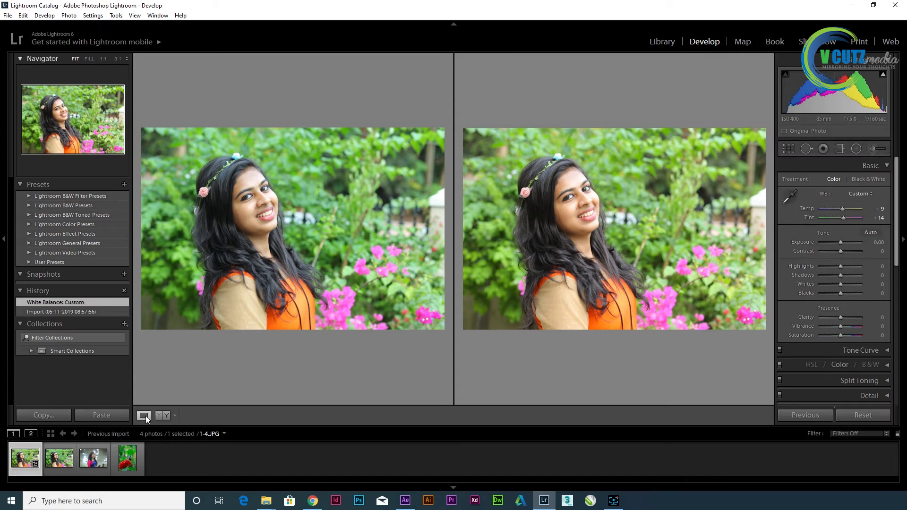
Set the portrait's Temp and Tint to +12, Contrast to −5, Highlights to +31, Vibrance to +45 and Clarity to −12.
{"action": "left_click_drag", "start_coordinate": [840, 208], "coordinate": [843, 217]}
{"action": "left_click", "coordinate": [842, 217]}
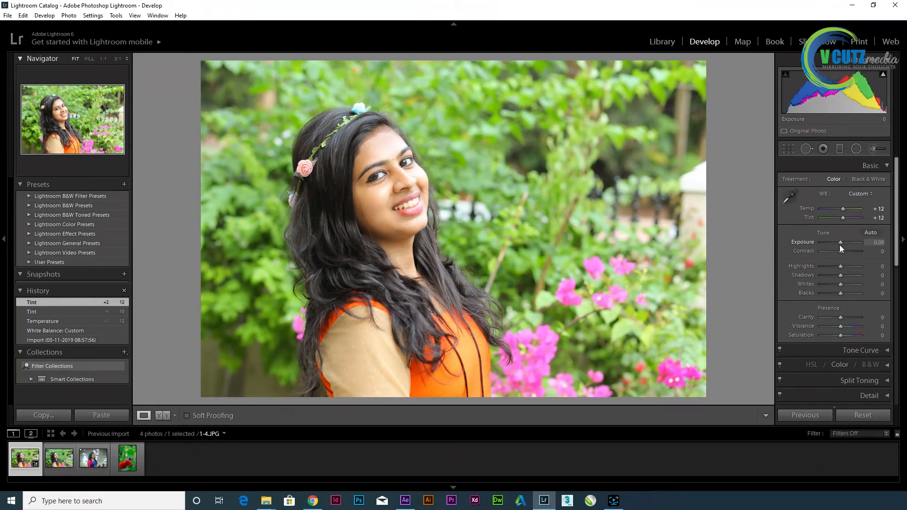
{"action": "left_click_drag", "start_coordinate": [840, 251], "coordinate": [838, 252]}
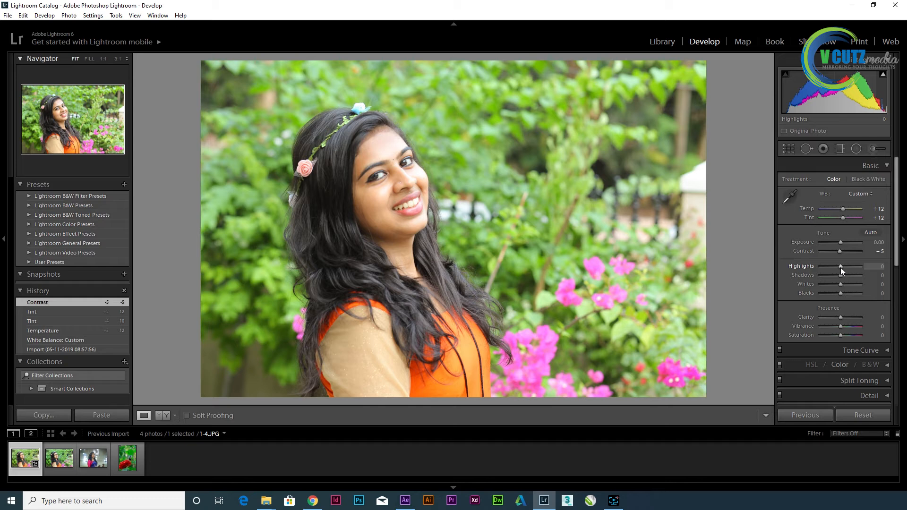
{"action": "left_click_drag", "start_coordinate": [839, 268], "coordinate": [897, 285]}
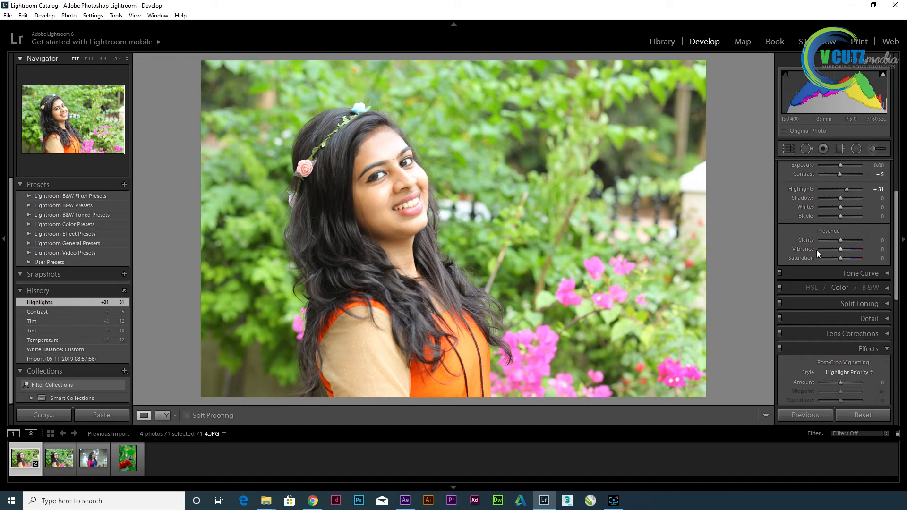
{"action": "left_click_drag", "start_coordinate": [841, 249], "coordinate": [894, 245]}
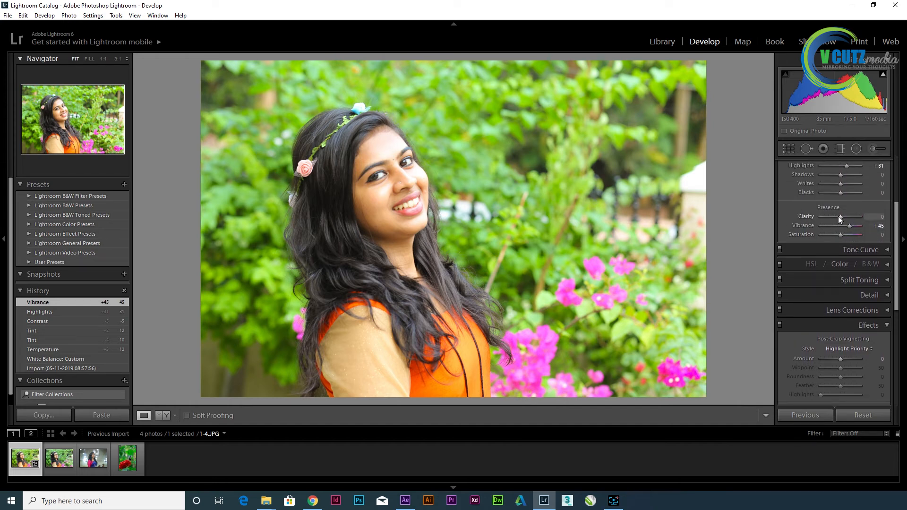
{"action": "left_click_drag", "start_coordinate": [838, 216], "coordinate": [834, 217]}
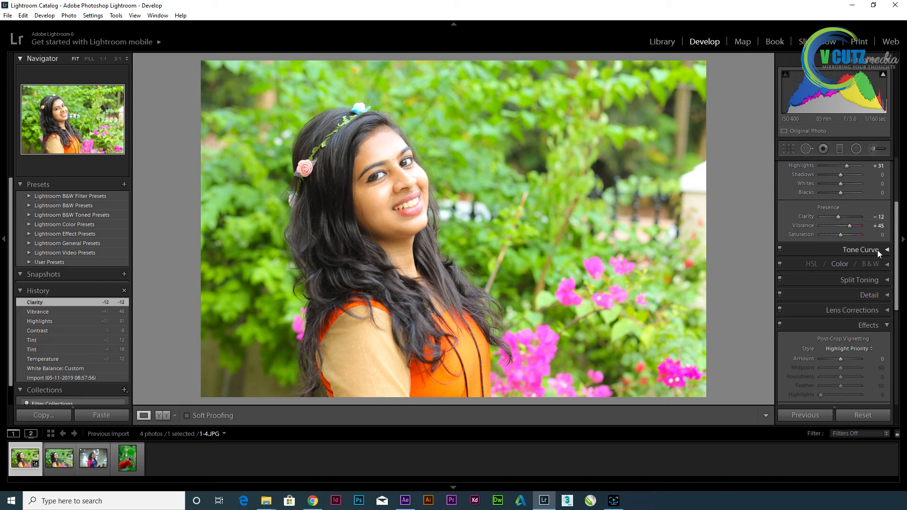
Shift the green foliage toward yellow by setting the Green Hue to −60 and Saturation to +16.
{"action": "left_click", "coordinate": [836, 264]}
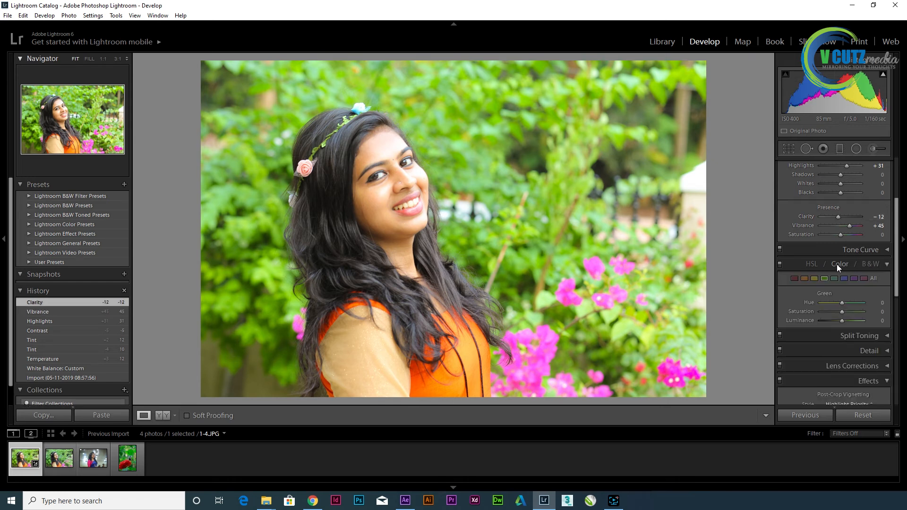
{"action": "left_click", "coordinate": [874, 279]}
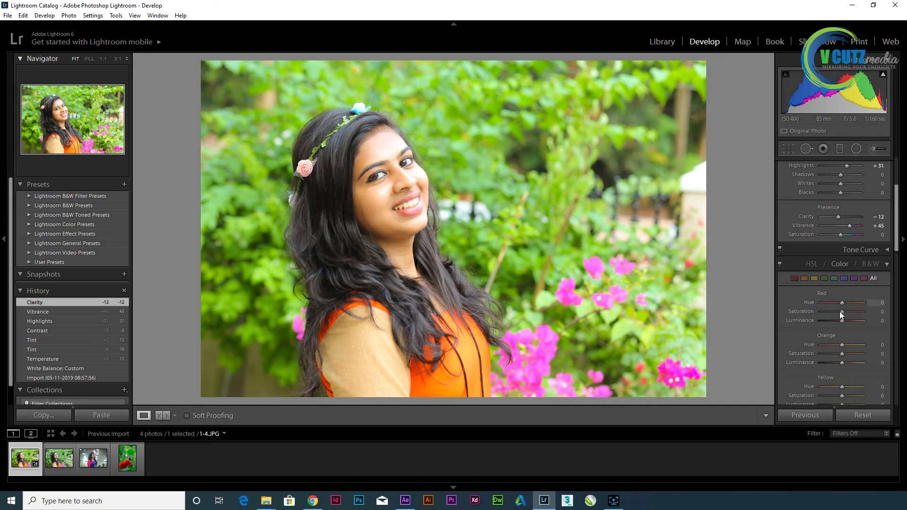
{"action": "left_click", "coordinate": [824, 280]}
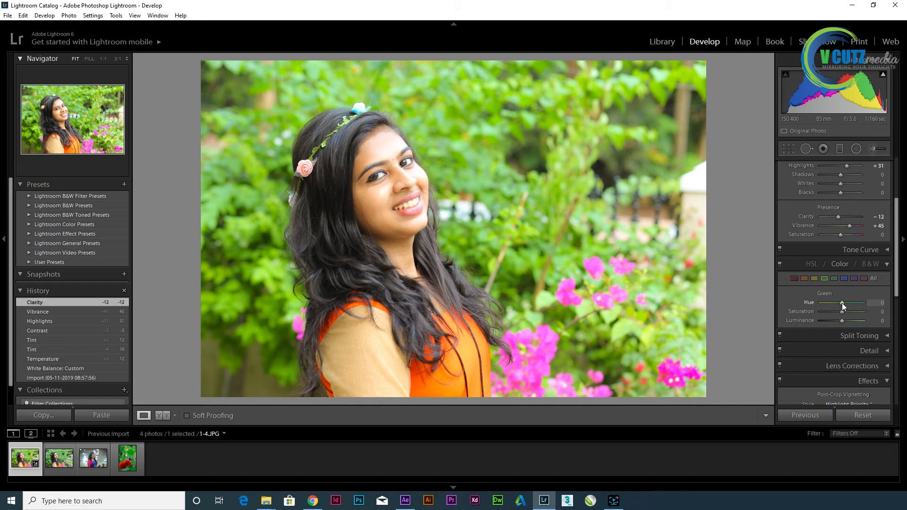
{"action": "mouse_move", "coordinate": [841, 303]}
{"action": "left_mouse_down"}
{"action": "mouse_move", "coordinate": [849, 310]}
{"action": "mouse_move", "coordinate": [829, 301]}
{"action": "left_mouse_up"}
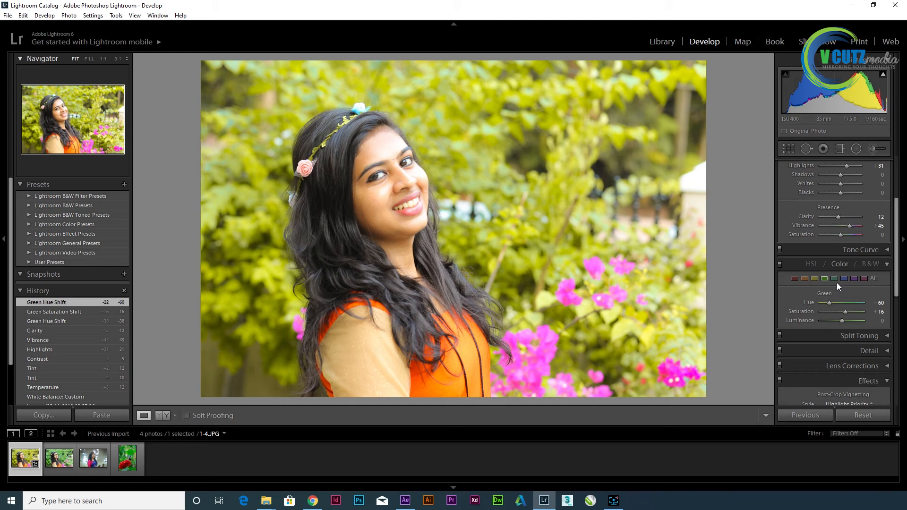
Set the Orange color adjustment to Hue −4 and Saturation −9.
{"action": "left_click", "coordinate": [807, 279]}
{"action": "left_click_drag", "start_coordinate": [840, 302], "coordinate": [842, 313]}
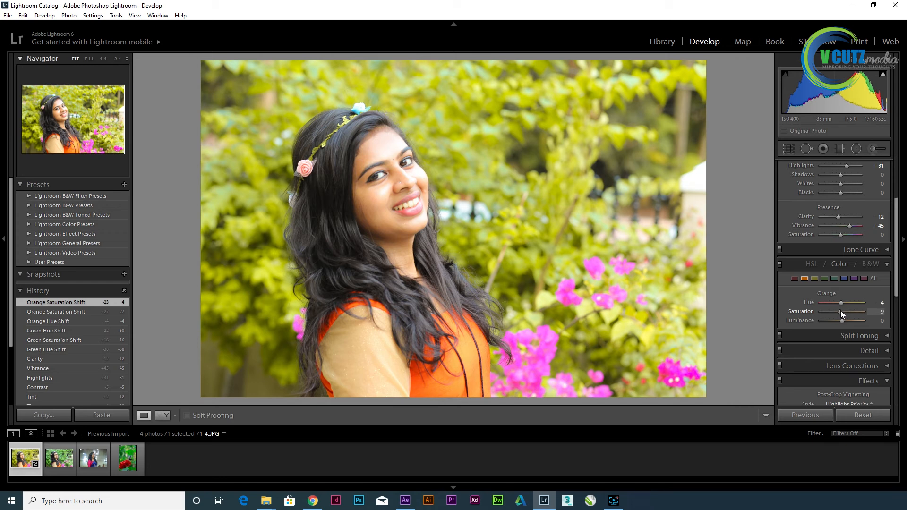
{"action": "left_click_drag", "start_coordinate": [841, 311], "coordinate": [840, 311]}
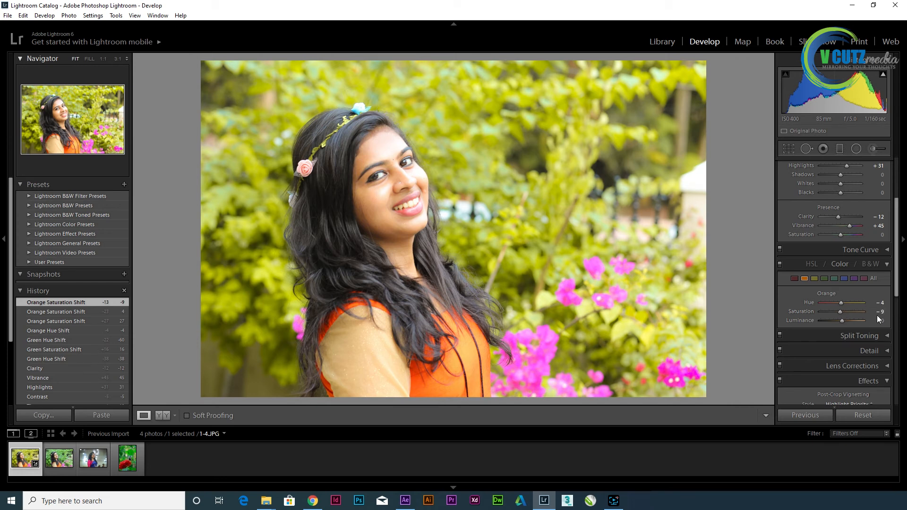
Set Purple Hue to −22 and Saturation to −16, and Magenta Hue to −4 and Saturation to −33.
{"action": "left_click", "coordinate": [854, 278]}
{"action": "mouse_move", "coordinate": [840, 310]}
{"action": "left_mouse_down"}
{"action": "mouse_move", "coordinate": [829, 312]}
{"action": "mouse_move", "coordinate": [840, 302]}
{"action": "mouse_move", "coordinate": [824, 310]}
{"action": "mouse_move", "coordinate": [841, 303]}
{"action": "left_mouse_up"}
{"action": "left_click", "coordinate": [863, 278]}
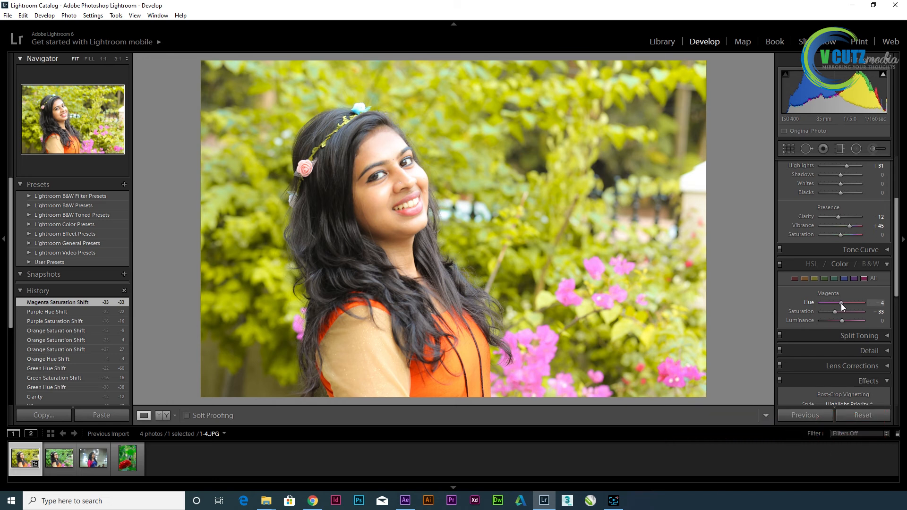
Add a post-crop vignette with Amount −38, Midpoint 44, Roundness +29 and Feather 36.
{"action": "left_click_drag", "start_coordinate": [897, 228], "coordinate": [896, 285]}
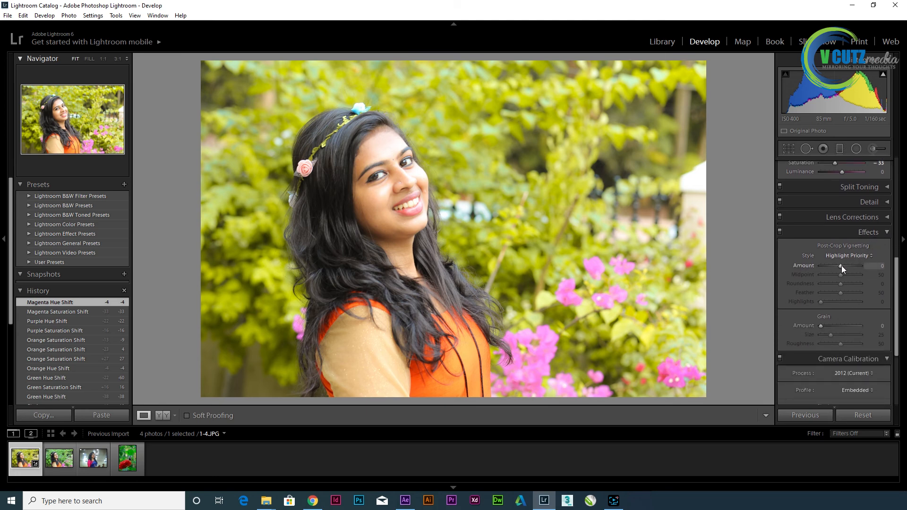
{"action": "left_click_drag", "start_coordinate": [840, 265], "coordinate": [834, 290]}
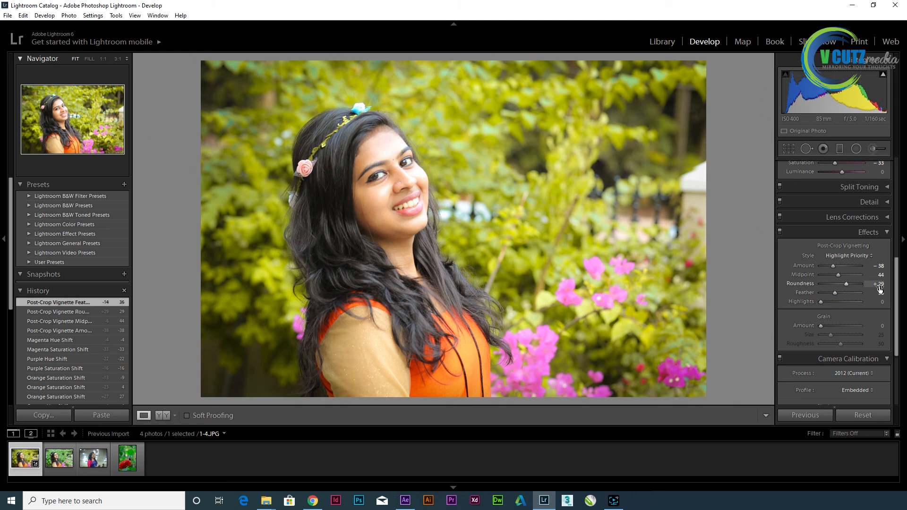